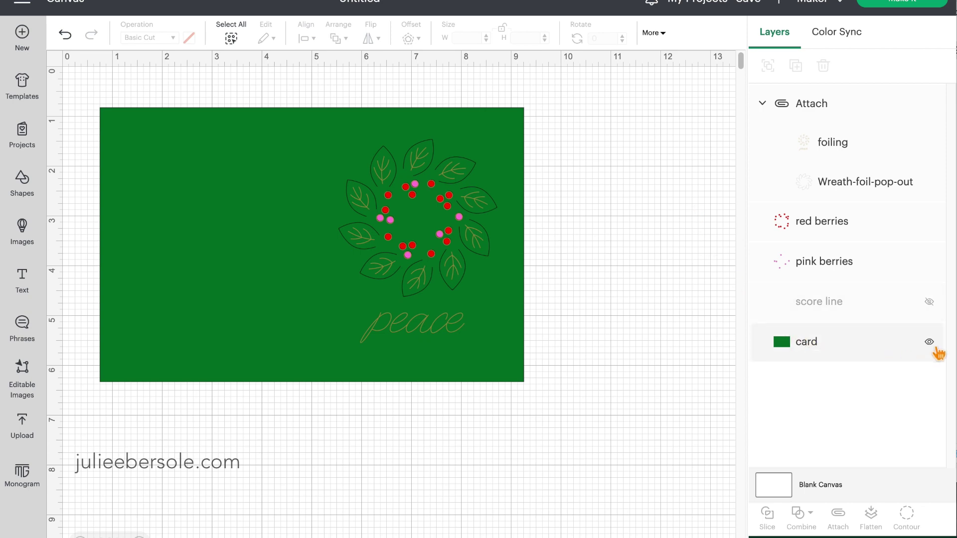
# Hide the card layer and inspect the Wreath-foil-pop-out and foiling layers on the canvas.
pyautogui.click(929, 342)
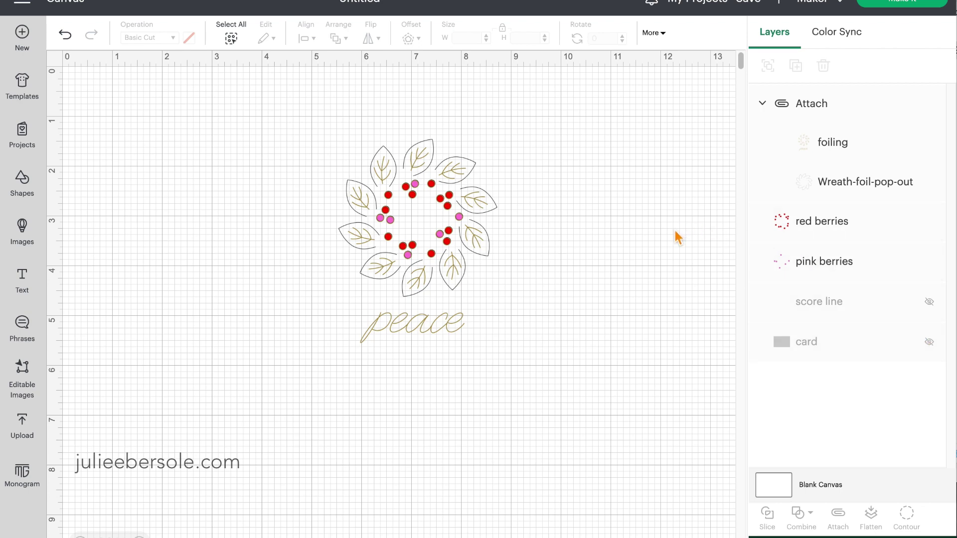
pyautogui.click(850, 188)
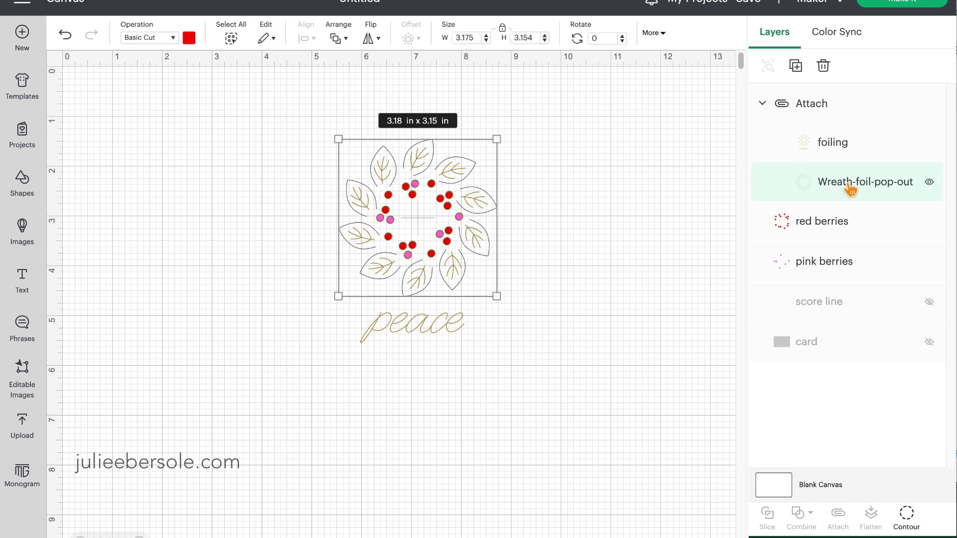
pyautogui.click(848, 143)
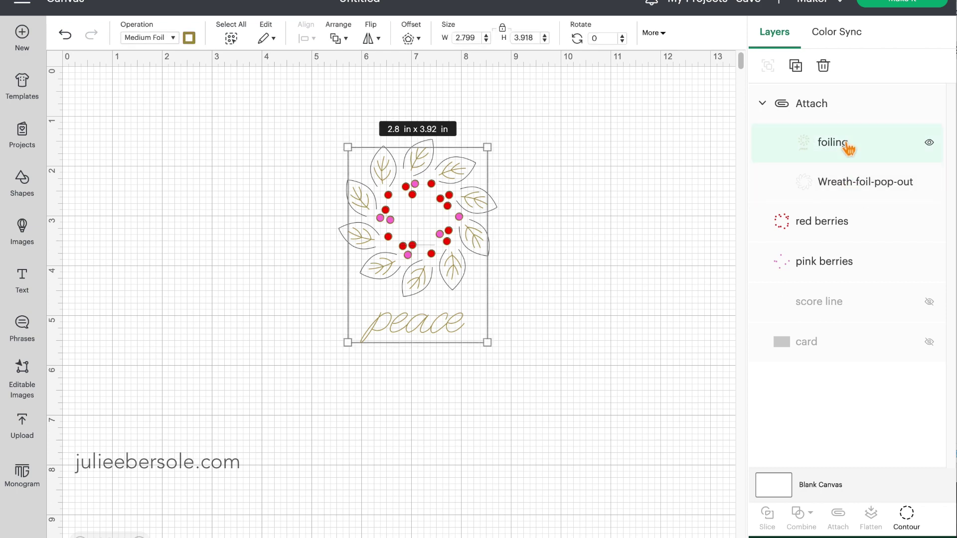
pyautogui.click(659, 148)
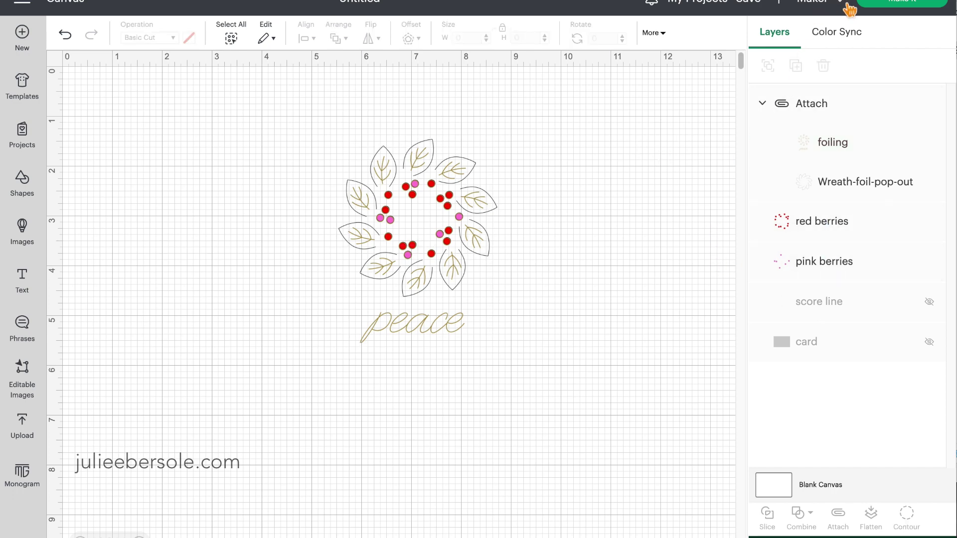
# Prepare the project for making and set the medium foil mat to On Card Mat with material size R20 - 4.25 in x 5.5 in.
pyautogui.click(863, 5)
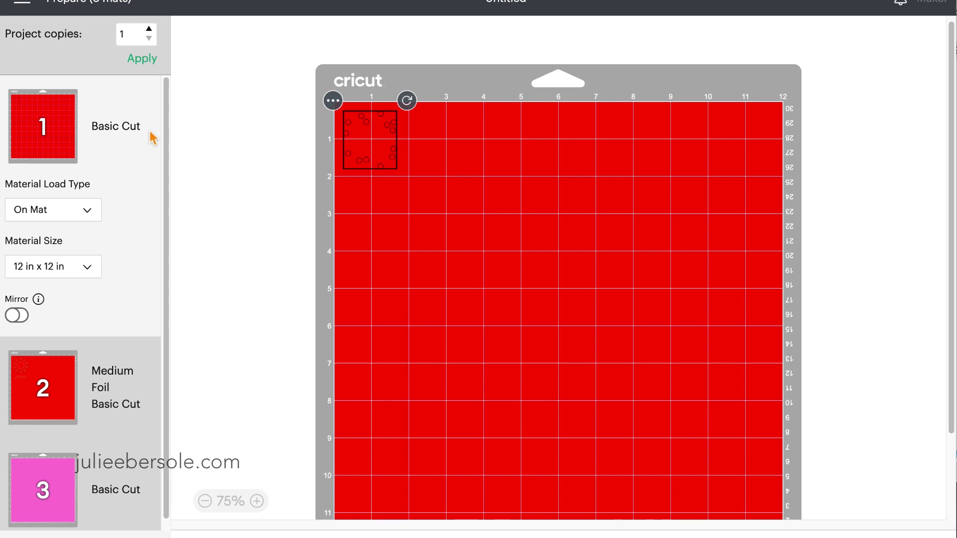
pyautogui.moveTo(167, 129); pyautogui.dragTo(166, 140)
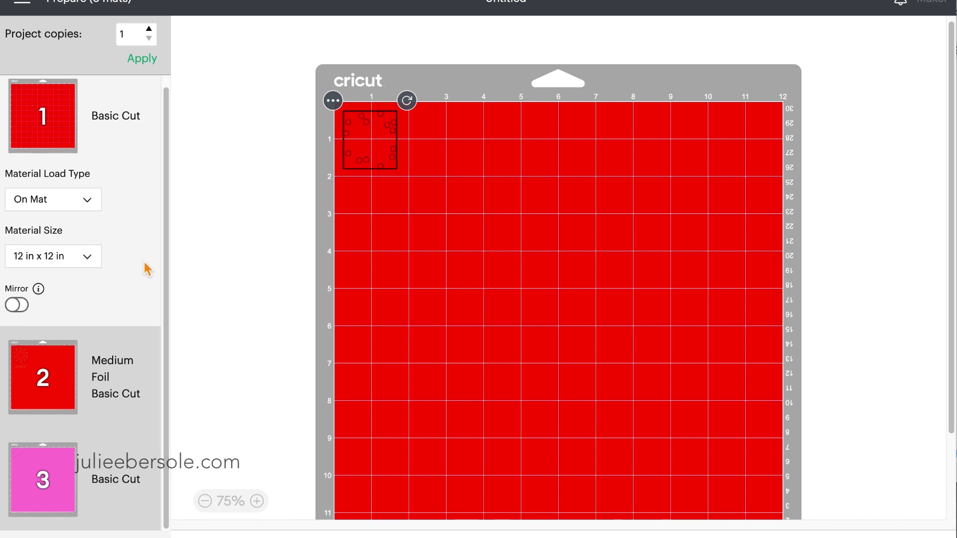
pyautogui.click(44, 379)
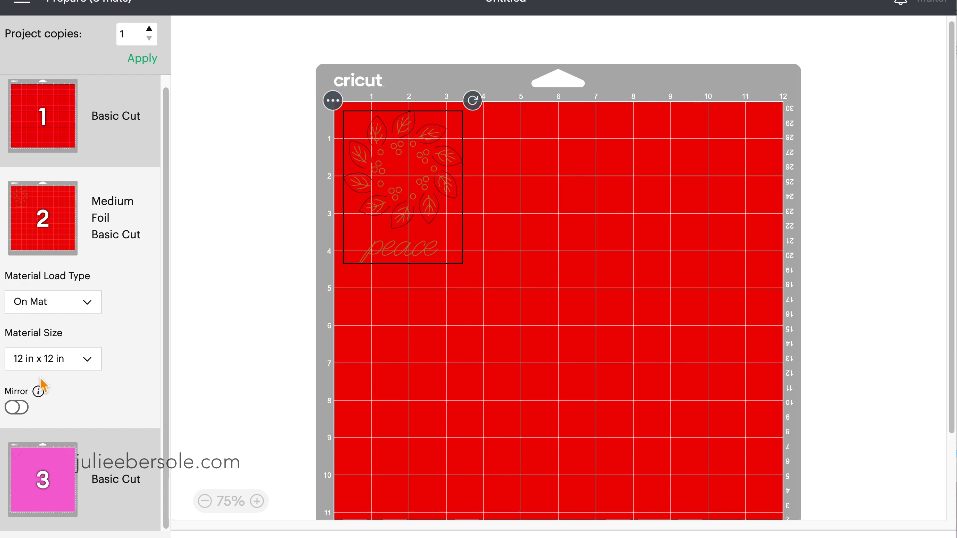
pyautogui.click(89, 367)
pyautogui.click(91, 306)
pyautogui.click(89, 304)
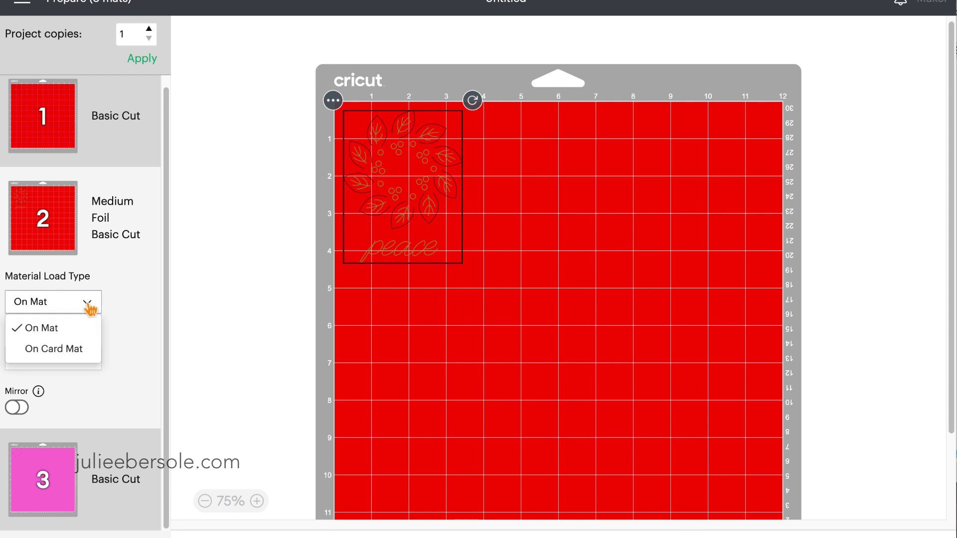
pyautogui.click(60, 355)
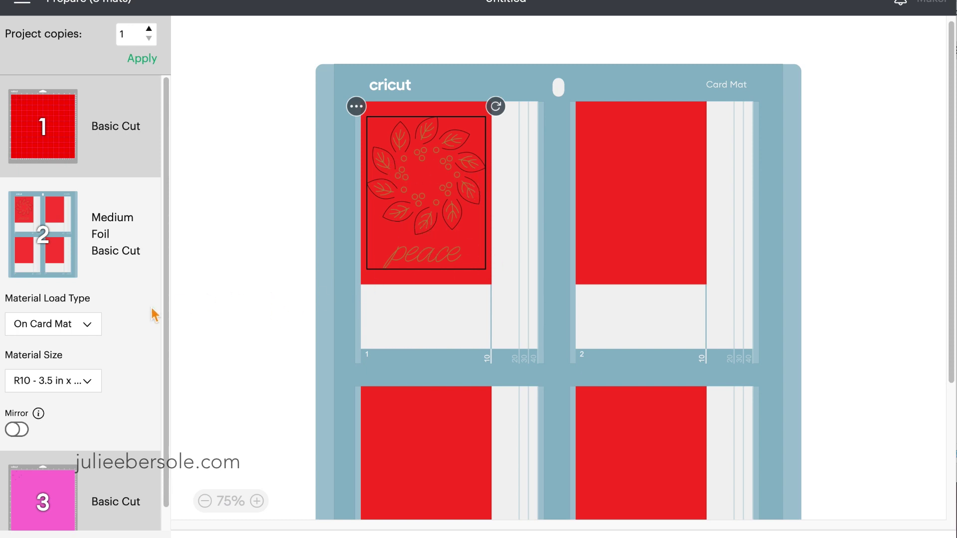
pyautogui.click(86, 392)
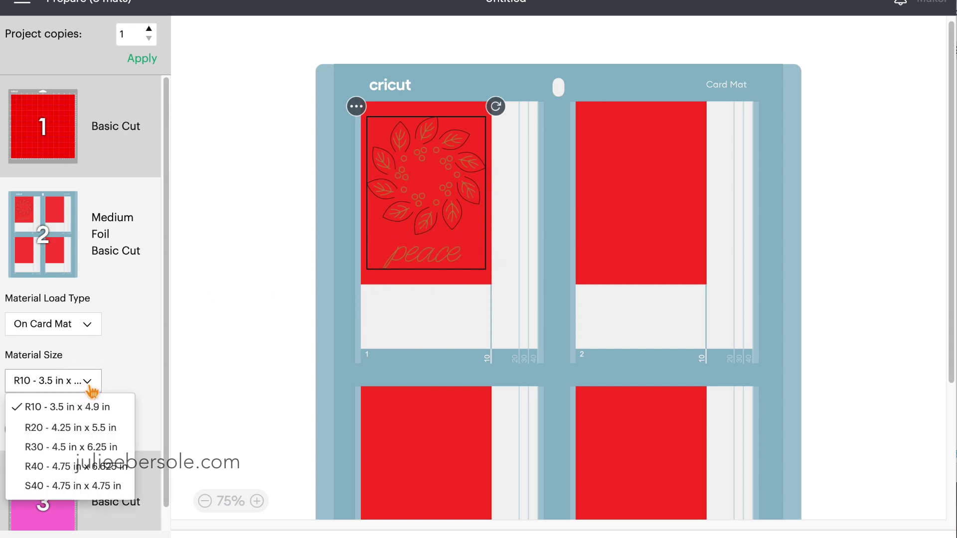
pyautogui.click(86, 430)
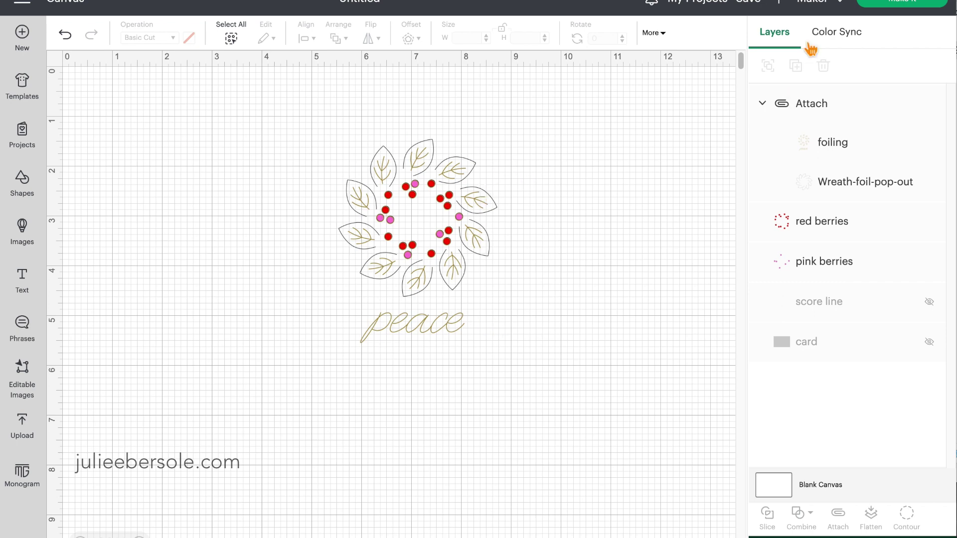
# Switch the machine to Cricut Joy and prepare the project's mats for making.
pyautogui.click(838, 5)
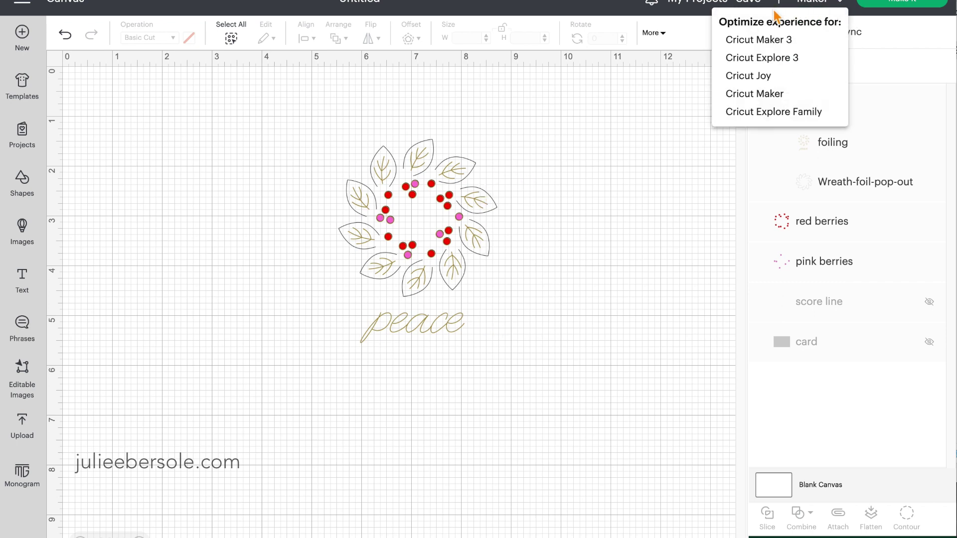
pyautogui.click(771, 75)
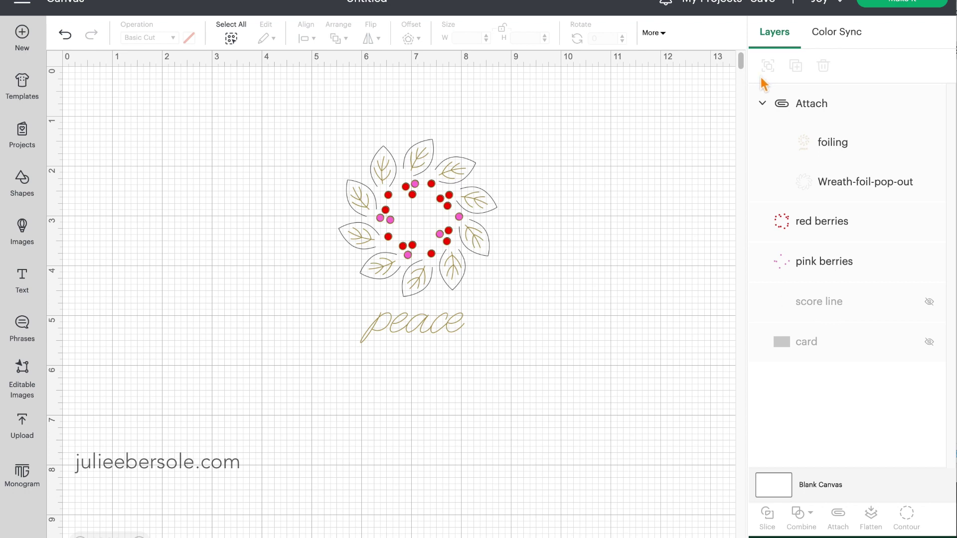
pyautogui.click(889, 5)
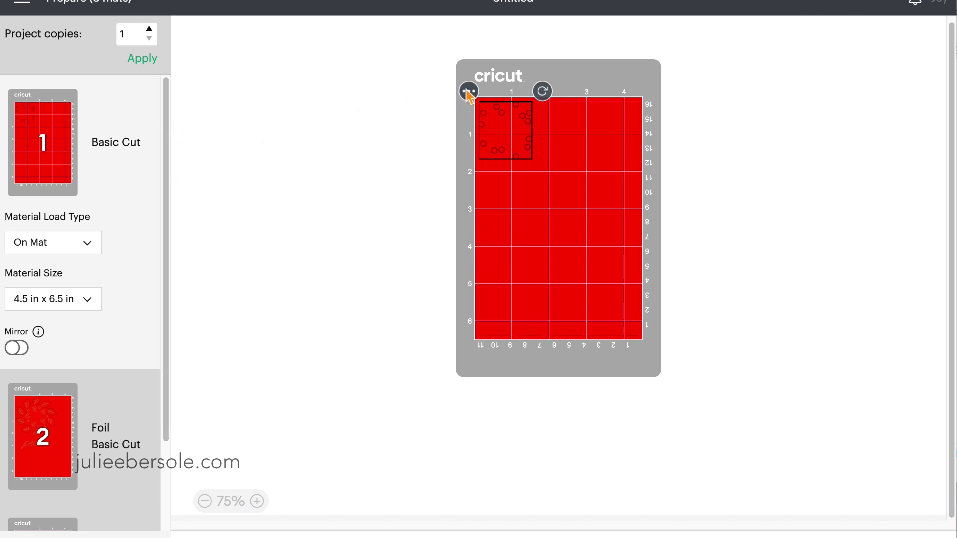
# Set the foil mat to On Card Mat with material size 4.25 in x 5.5 in.
pyautogui.click(53, 418)
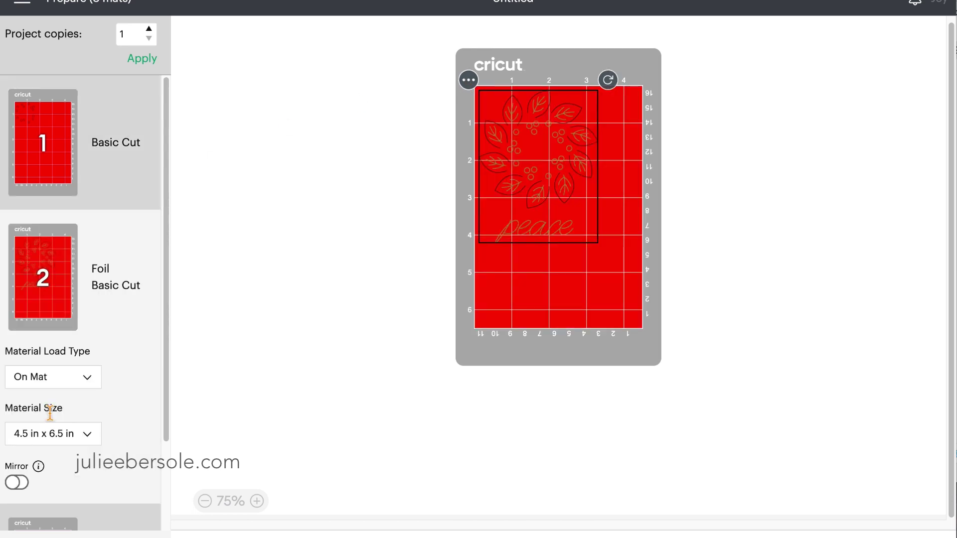
pyautogui.click(88, 380)
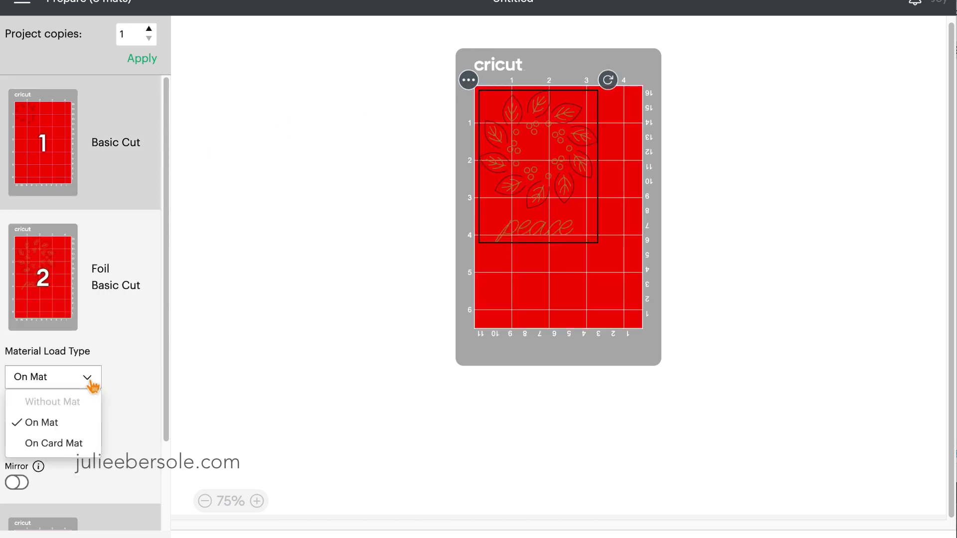
pyautogui.click(58, 445)
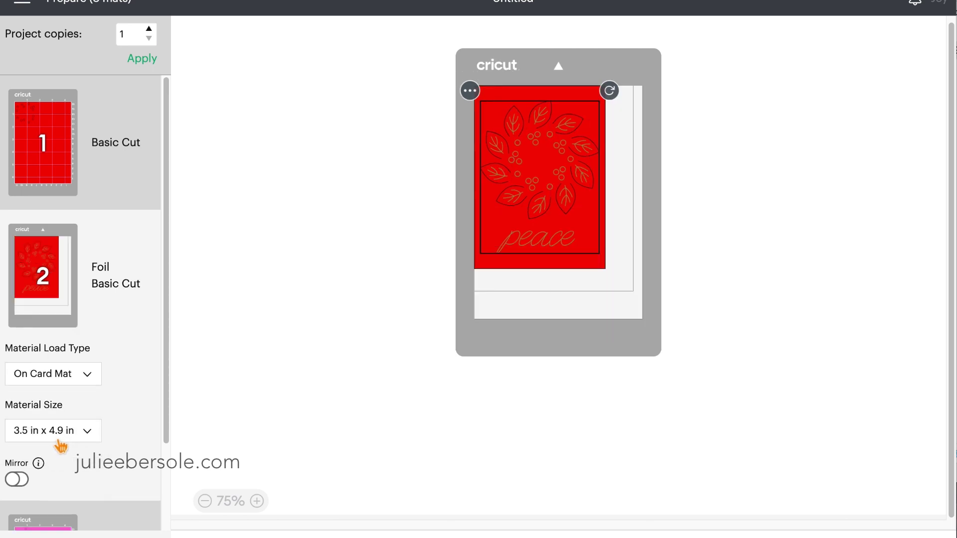
pyautogui.click(91, 436)
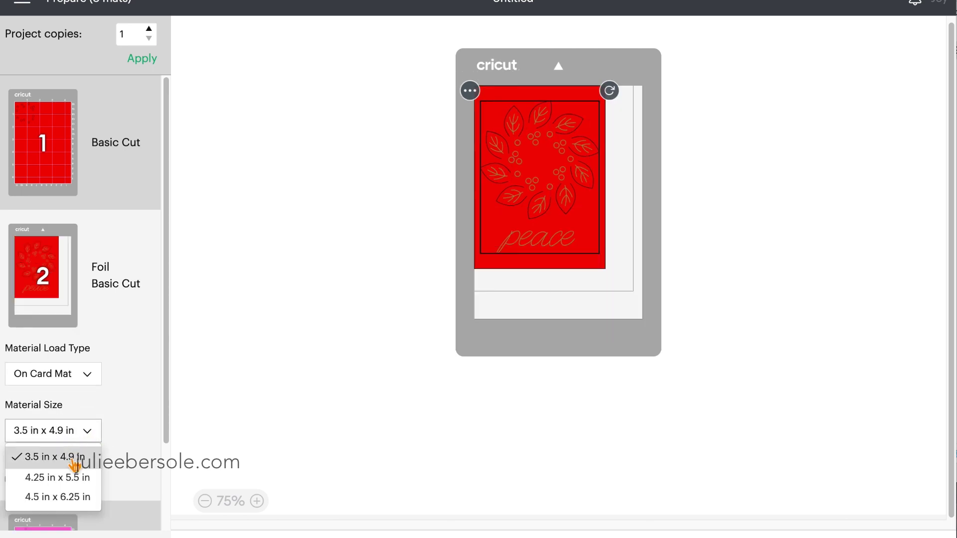
pyautogui.click(70, 480)
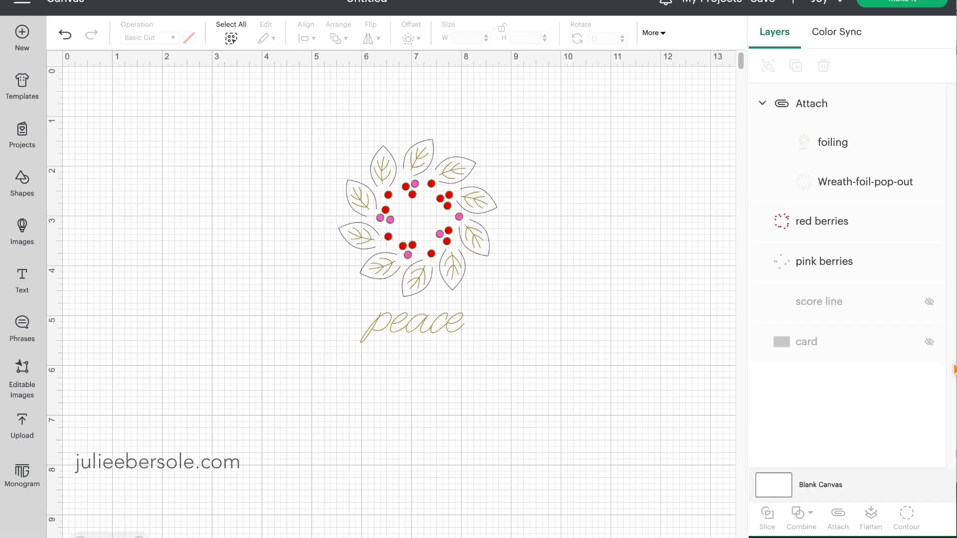
# Make the card layer visible and rename the Wreath-foil-pop-out layer as "pop out leaves".
pyautogui.click(929, 342)
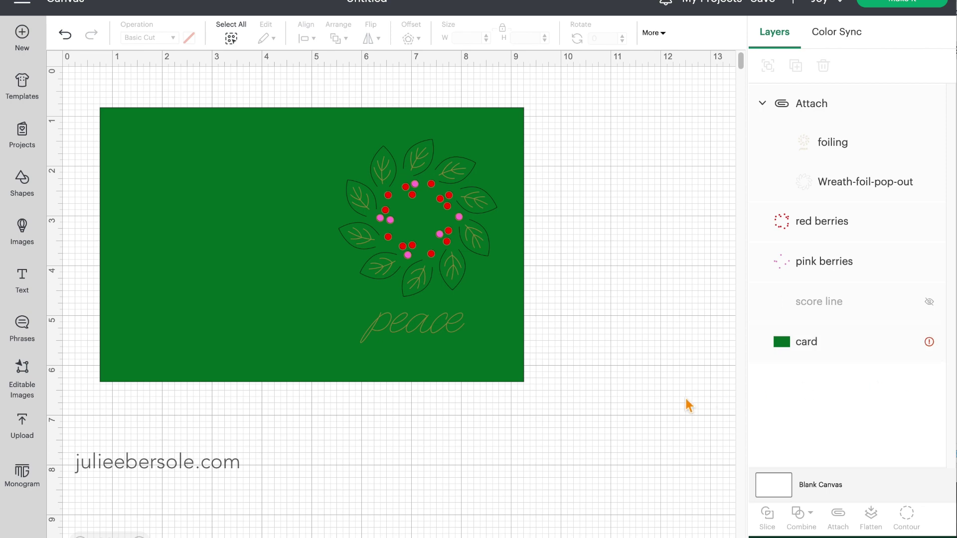
pyautogui.click(607, 402)
pyautogui.click(847, 194)
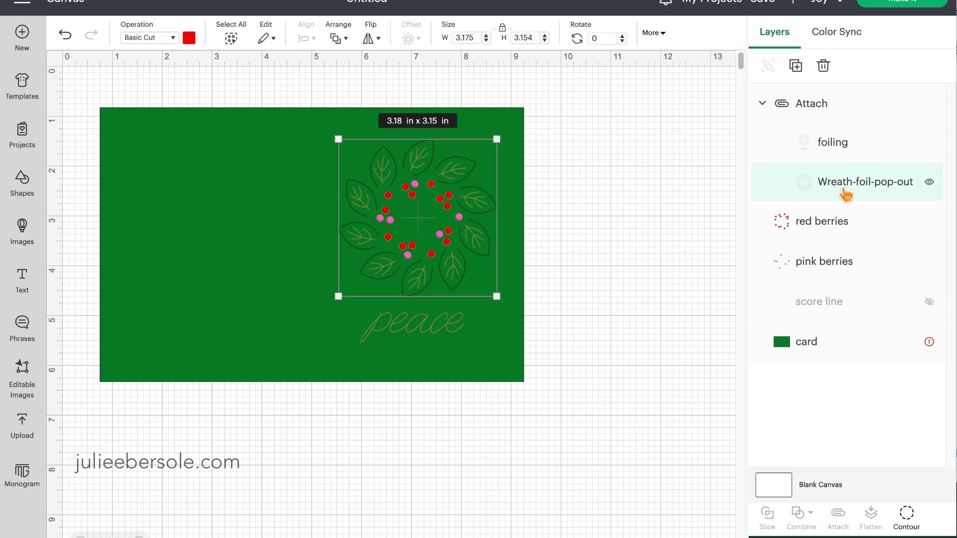
pyautogui.doubleClick(845, 192)
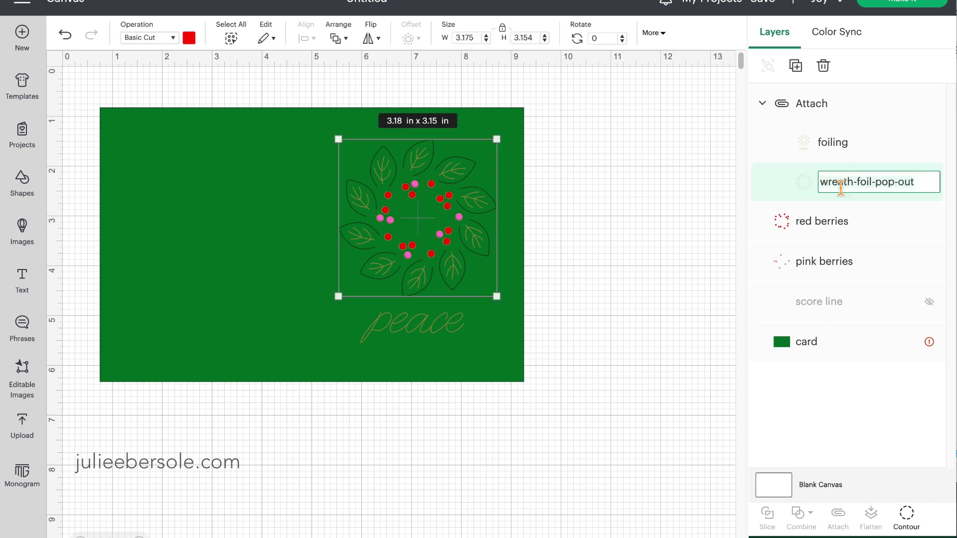
pyautogui.hotkey('ctrl', 'a')
pyautogui.write('pop out')
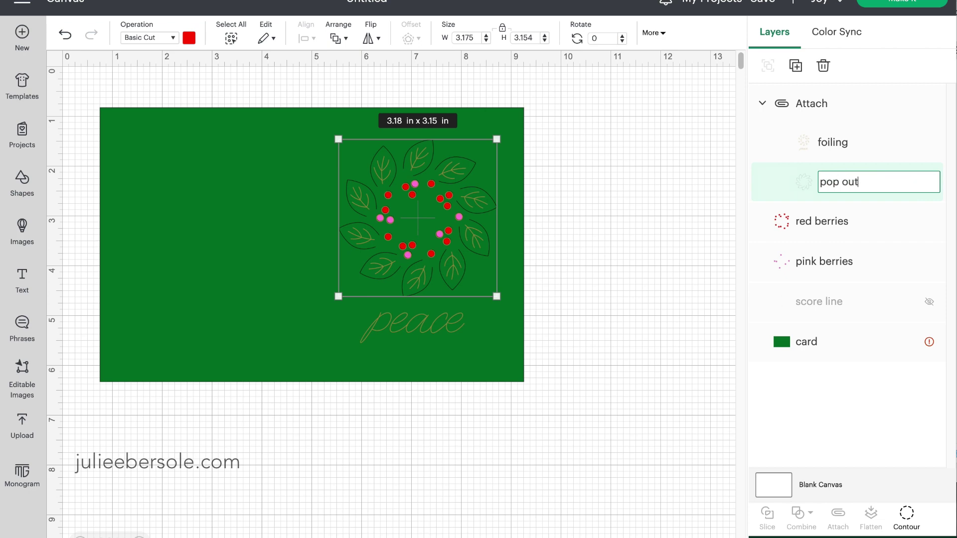
pyautogui.write(' leaves')
pyautogui.click(695, 241)
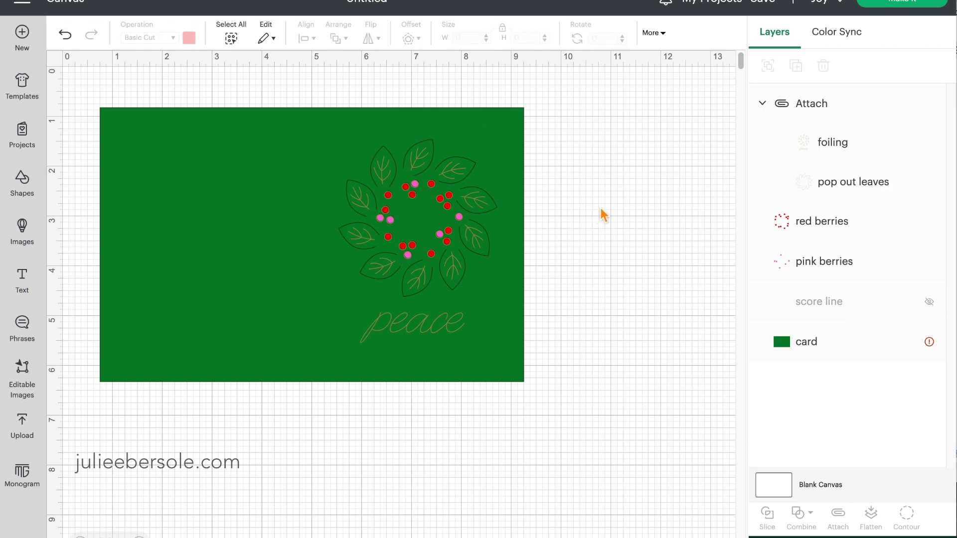
# Save the project as "wreath foil pop out card" in the Cardmaking collection.
pyautogui.click(772, 5)
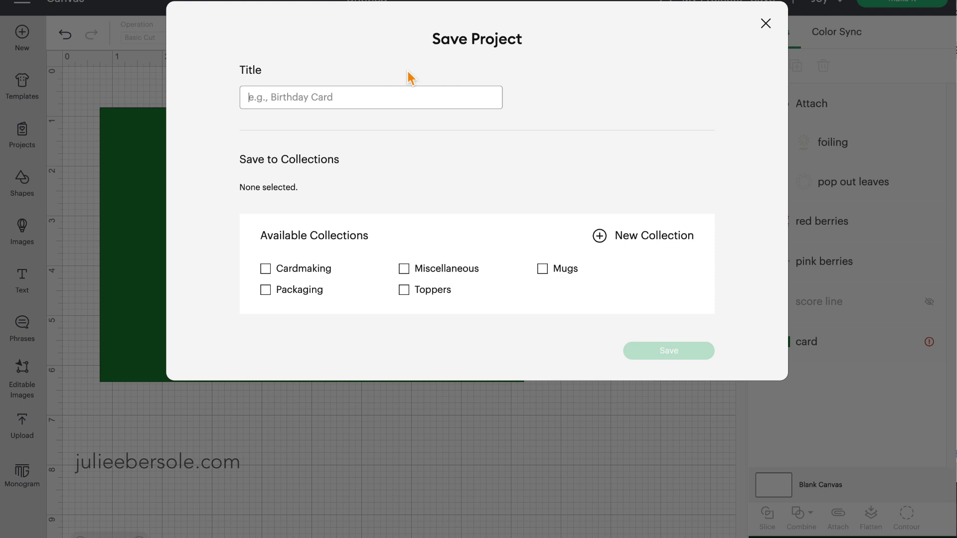
pyautogui.write('w')
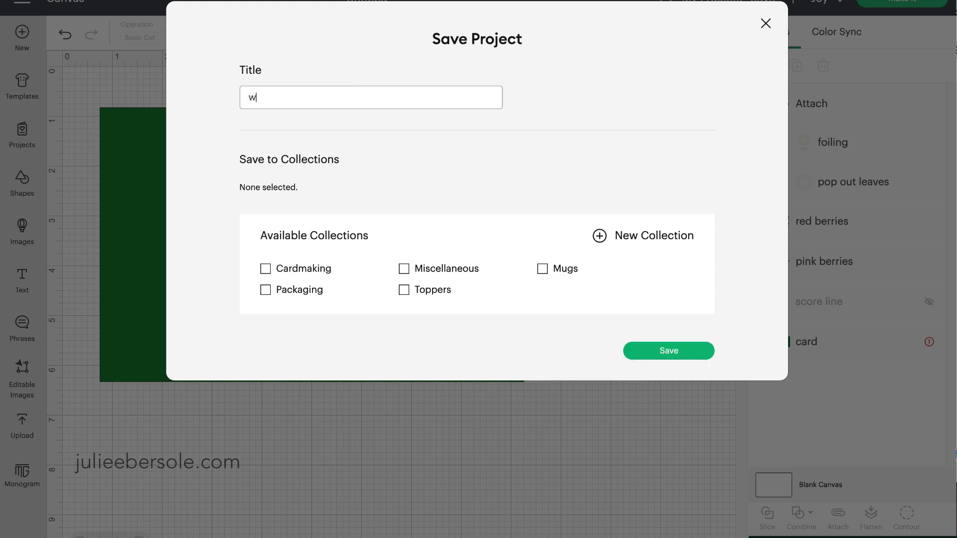
pyautogui.write('reath foil pop out card')
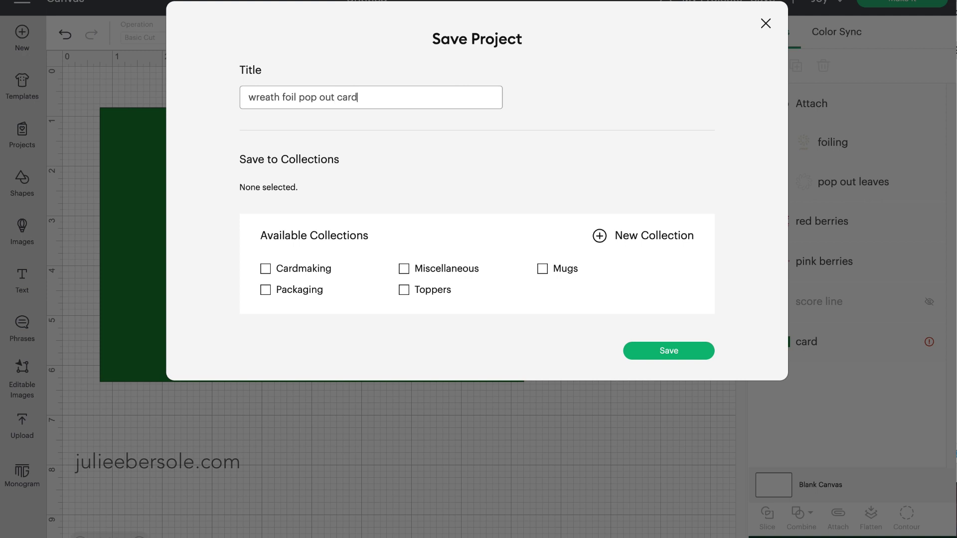
pyautogui.click(269, 272)
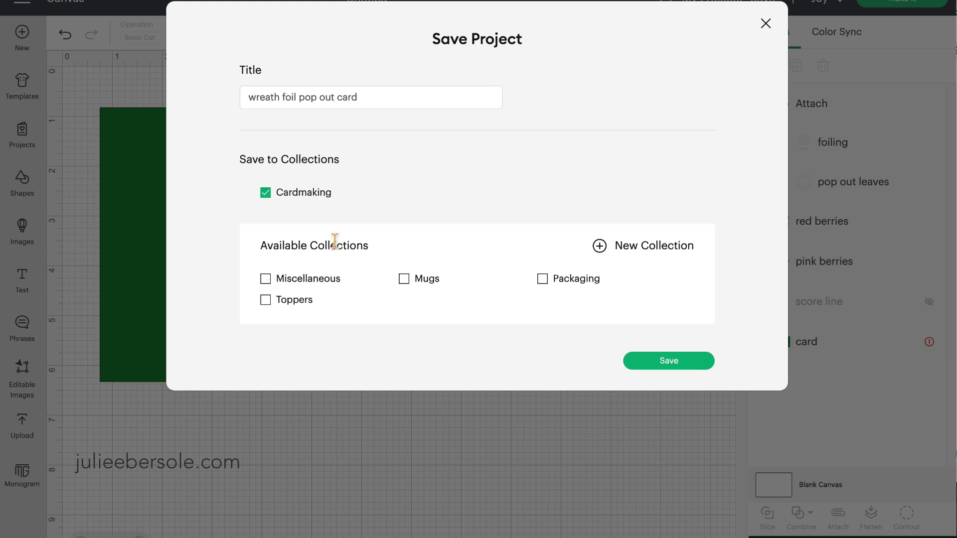
pyautogui.click(662, 362)
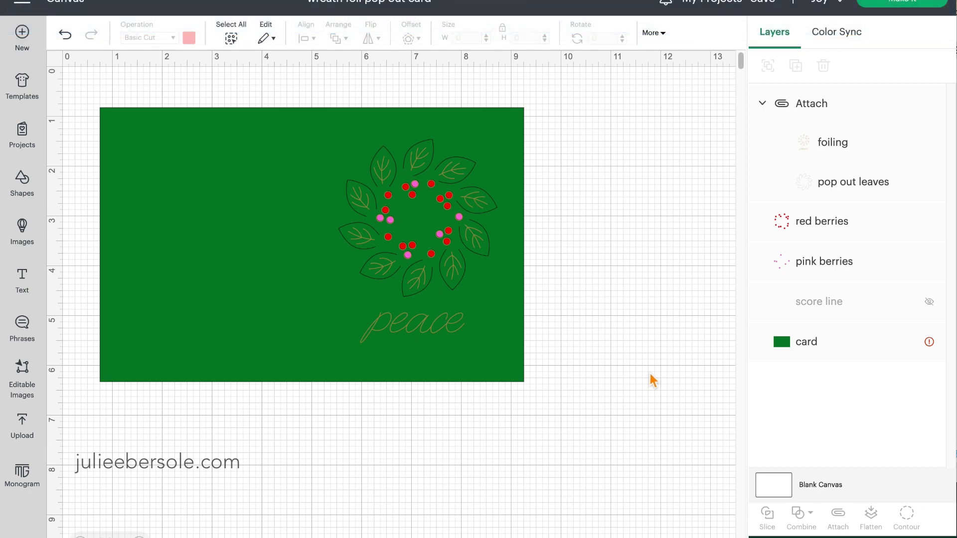
# Check the warning on the card layer and switch the machine to Cricut Maker.
pyautogui.click(831, 355)
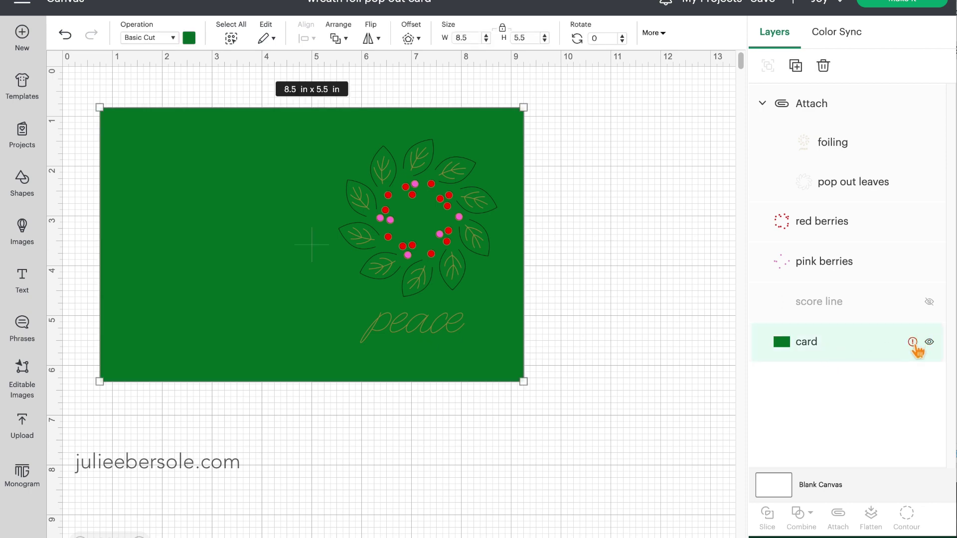
pyautogui.moveTo(913, 349)
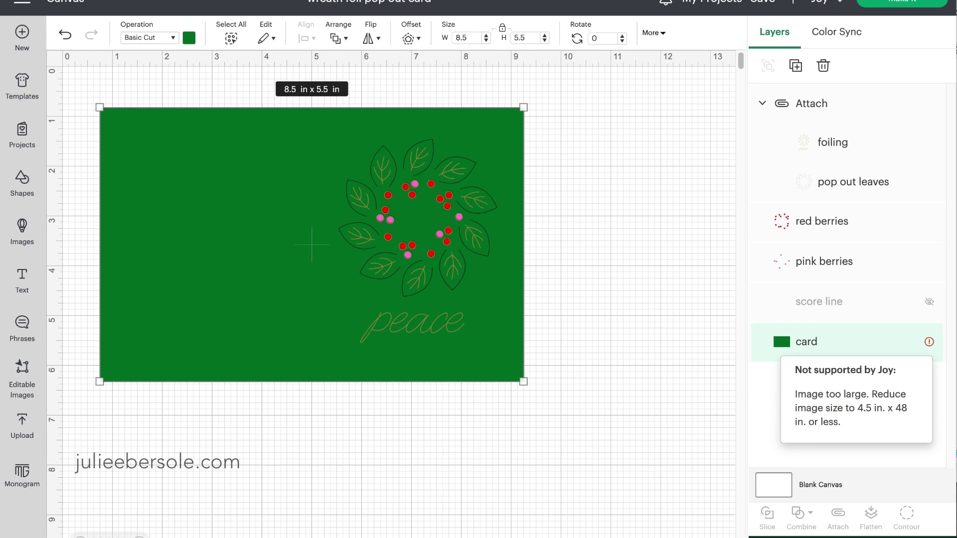
pyautogui.click(842, 3)
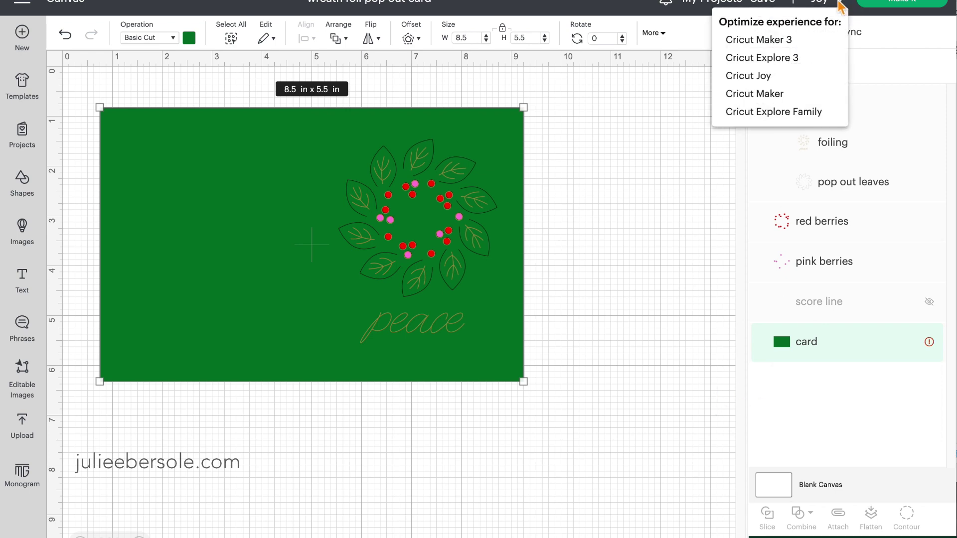
pyautogui.click(769, 102)
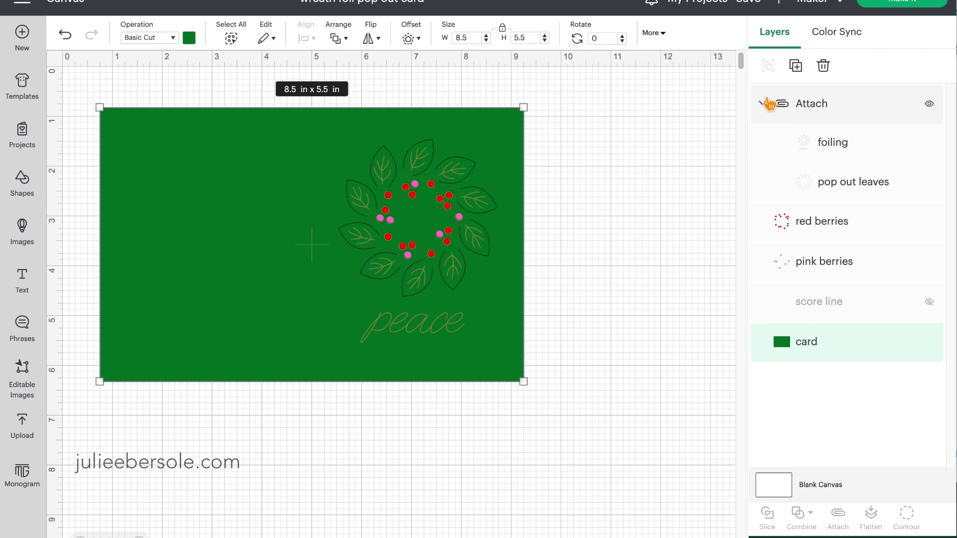
# Save a copy of the project as "wreath foil pop out card - 1" and deselect the card.
pyautogui.click(753, 3)
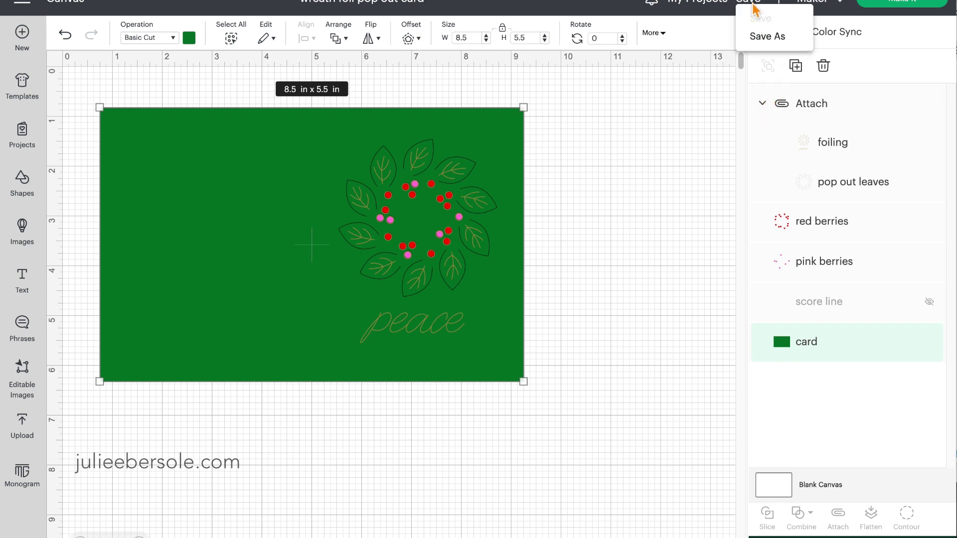
pyautogui.click(763, 36)
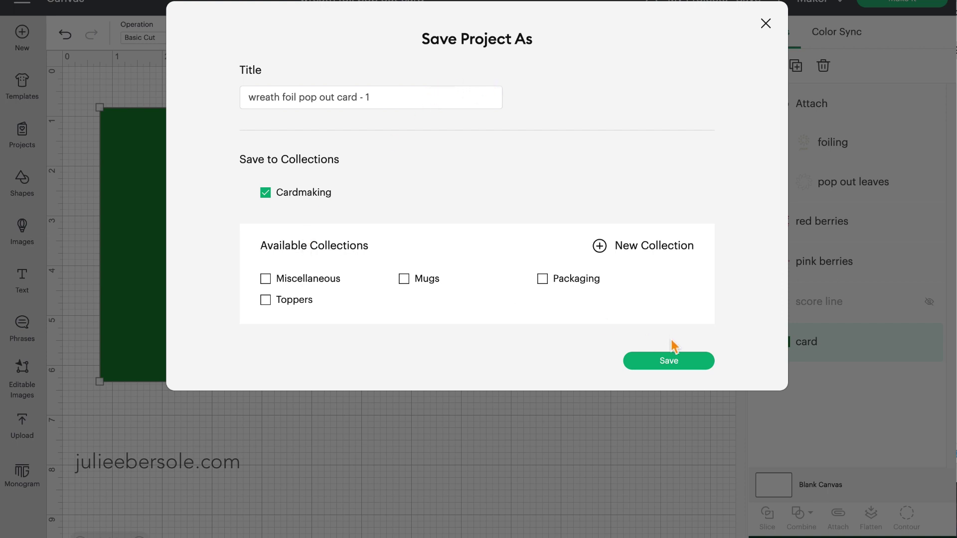
pyautogui.click(673, 362)
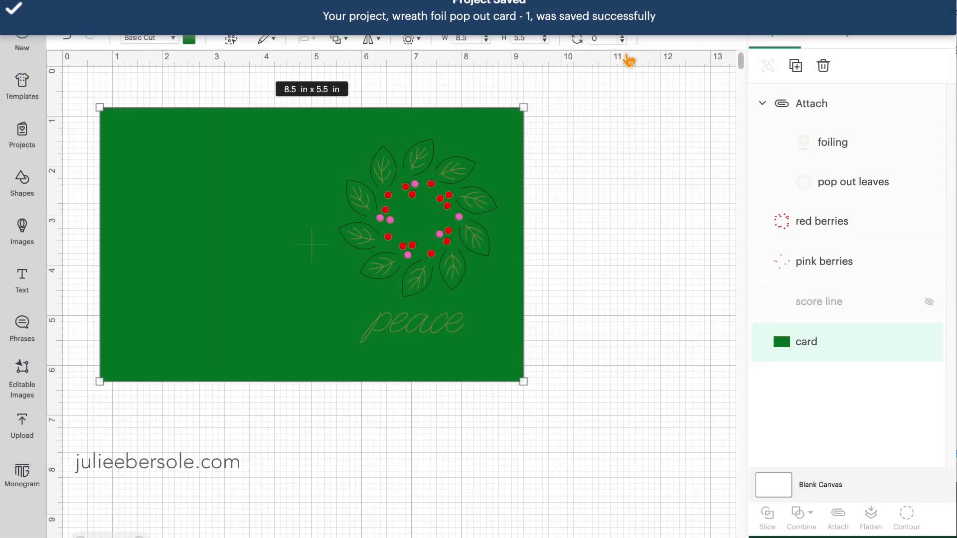
pyautogui.click(623, 123)
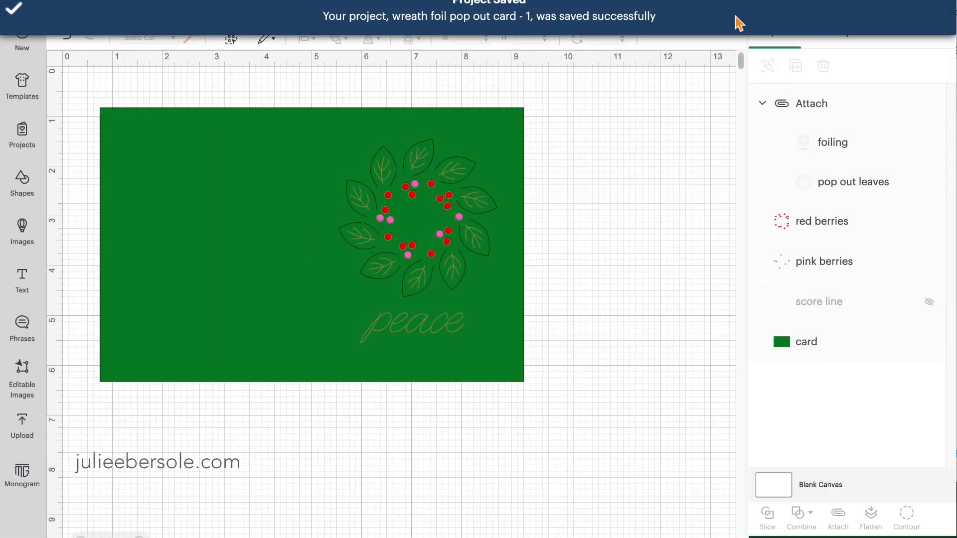